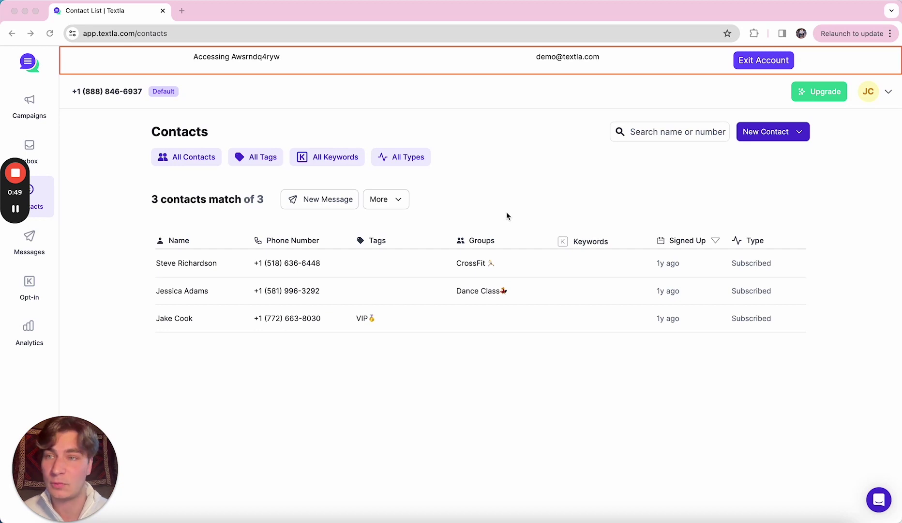
Start a new campaign named 'Name', keeping the current sending phone number
left_click(44, 250)
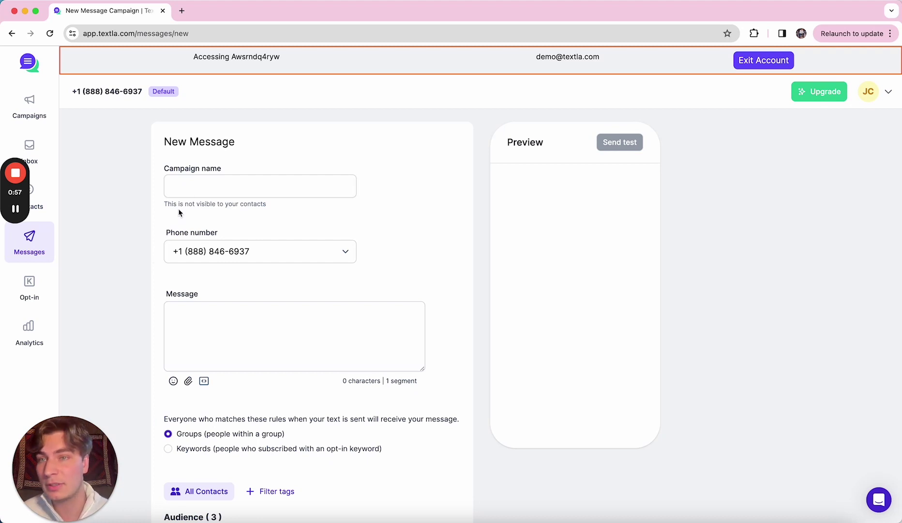
left_click(227, 181)
type("Name")
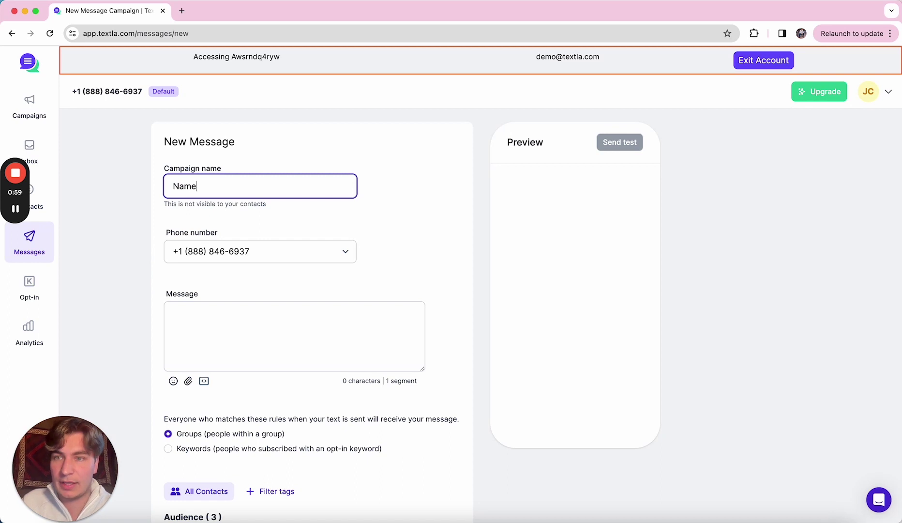
left_click(250, 252)
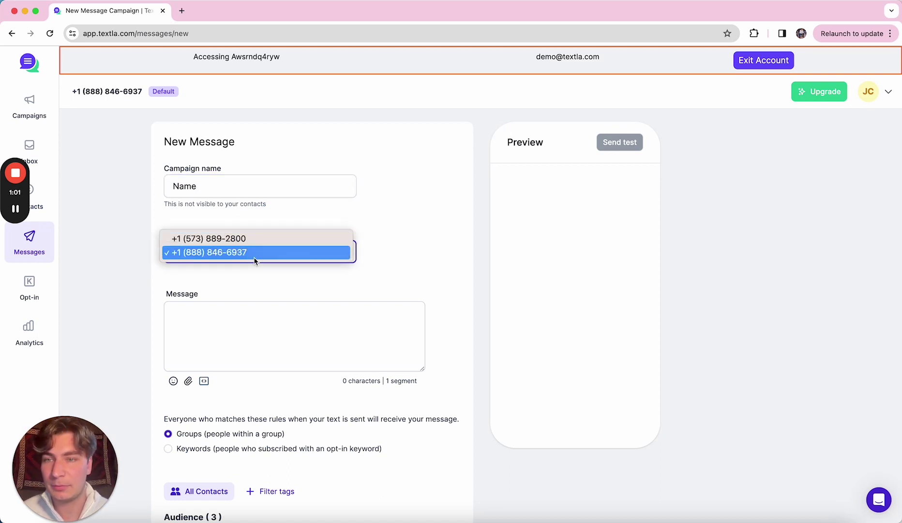
left_click(257, 254)
Write the message 'Message!' followed by a grinning emoji
left_click(260, 334)
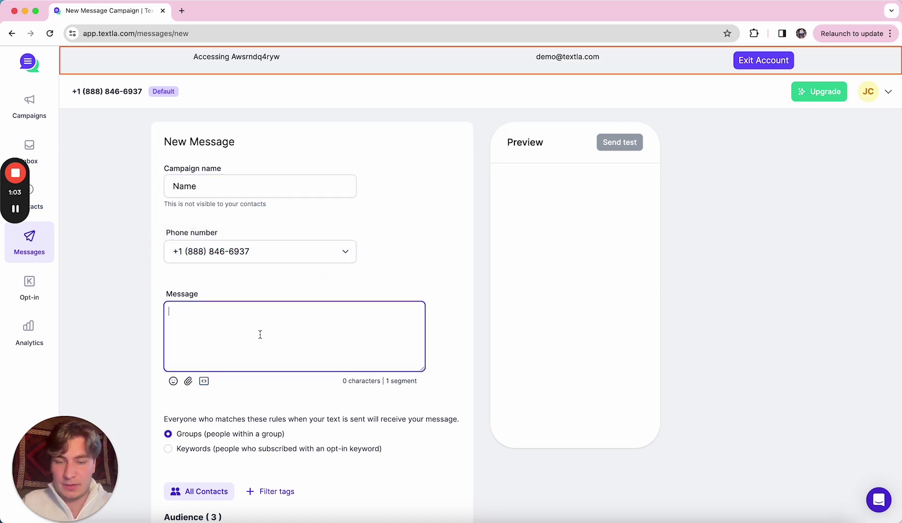
type("Message!")
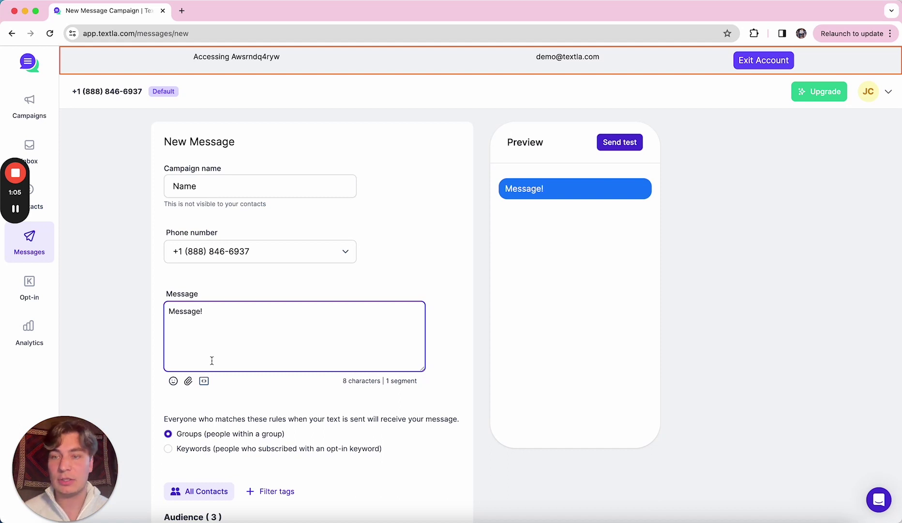
left_click(173, 380)
left_click(182, 469)
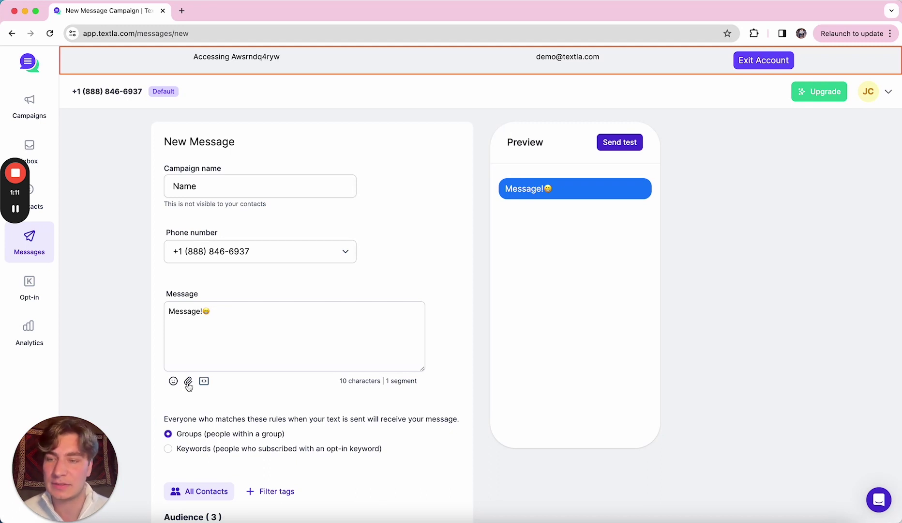
Insert the first_name variable, then delete its 'friend' fallback and the variable itself
left_click(204, 381)
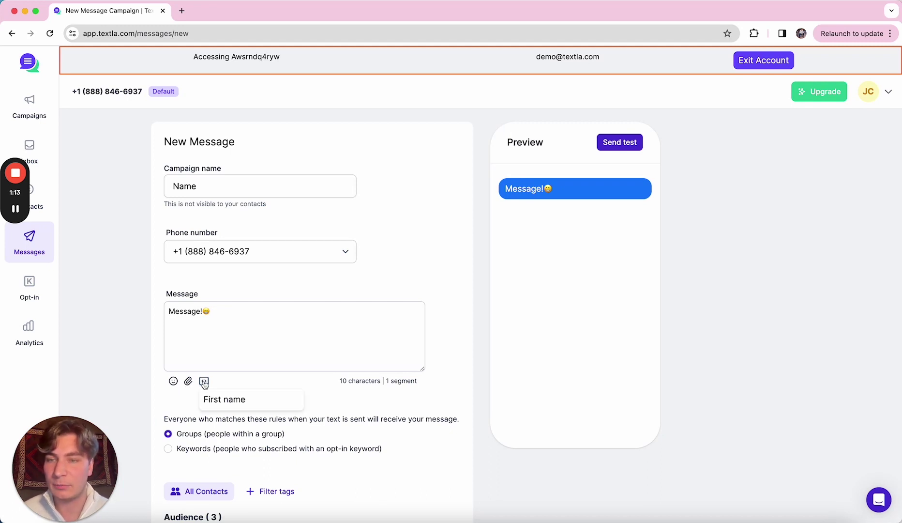
left_click(224, 398)
left_click(209, 313)
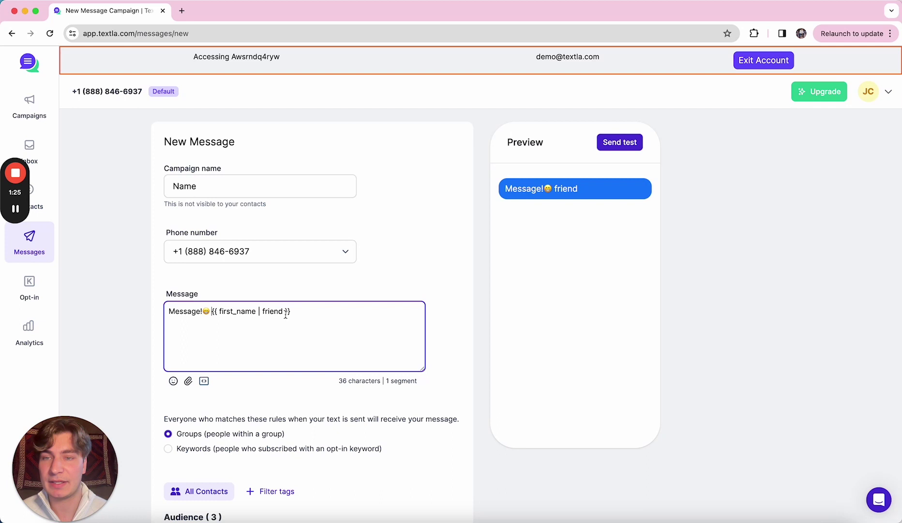
left_click_drag(283, 311, 258, 312)
key("BackSpace")
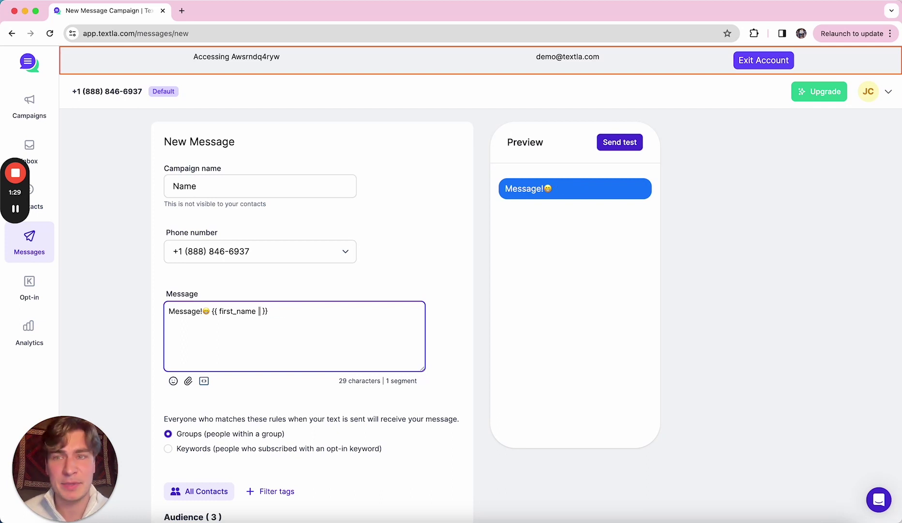
left_click_drag(269, 311, 212, 311)
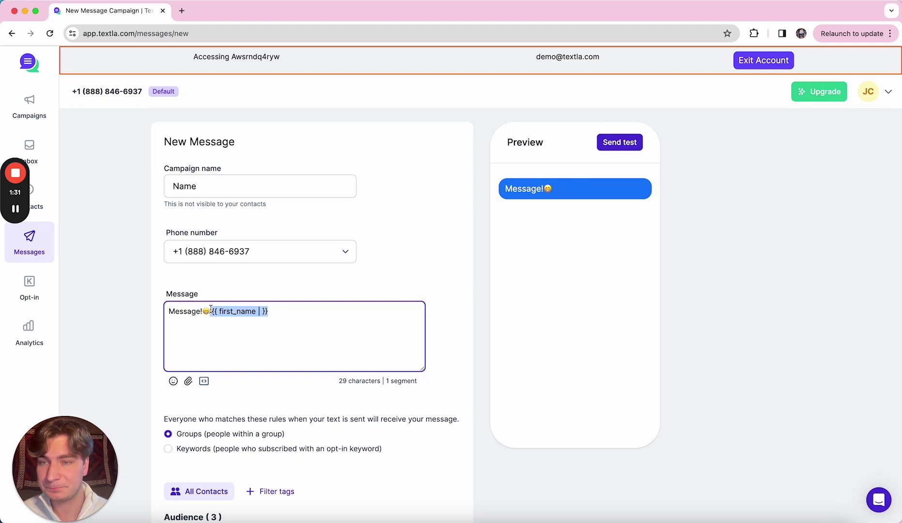
key("BackSpace")
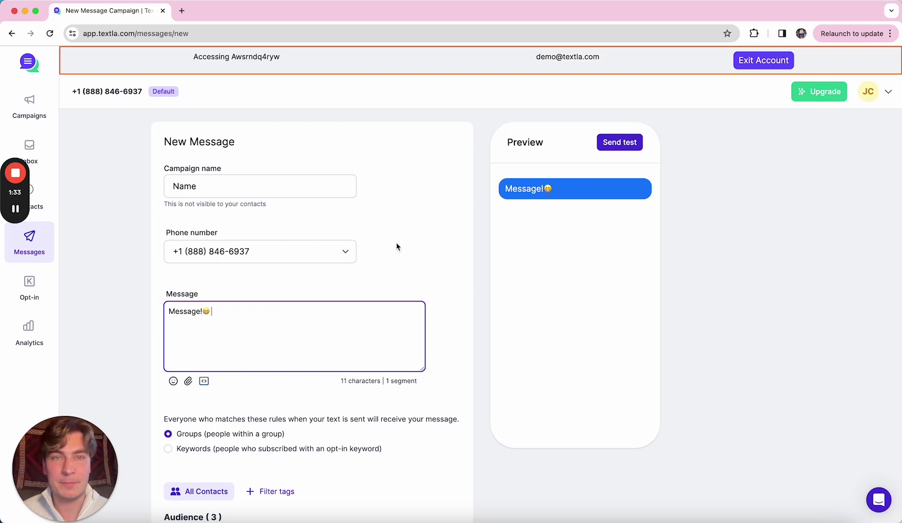
Cancel the test-send prompt, then filter the audience by the VIP tag, leaving 1 contact
left_click(610, 144)
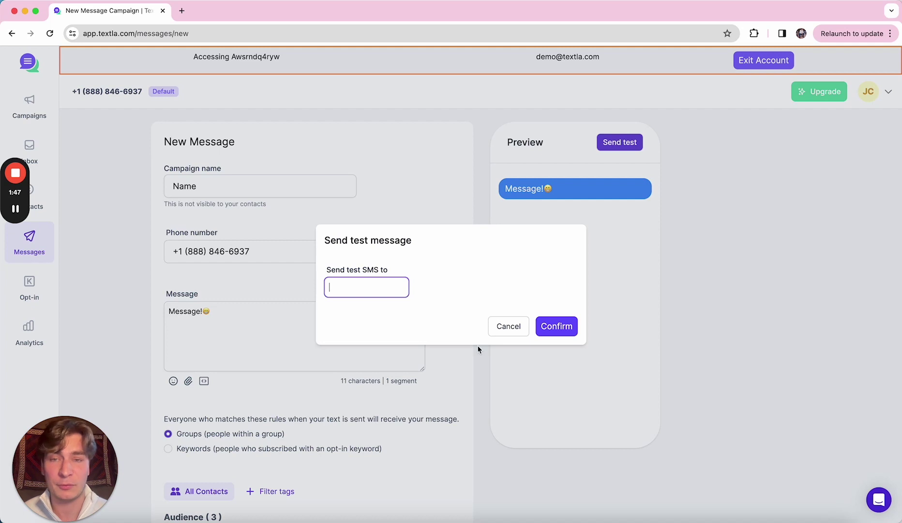
left_click(499, 325)
scroll(453, 375, "down", 5)
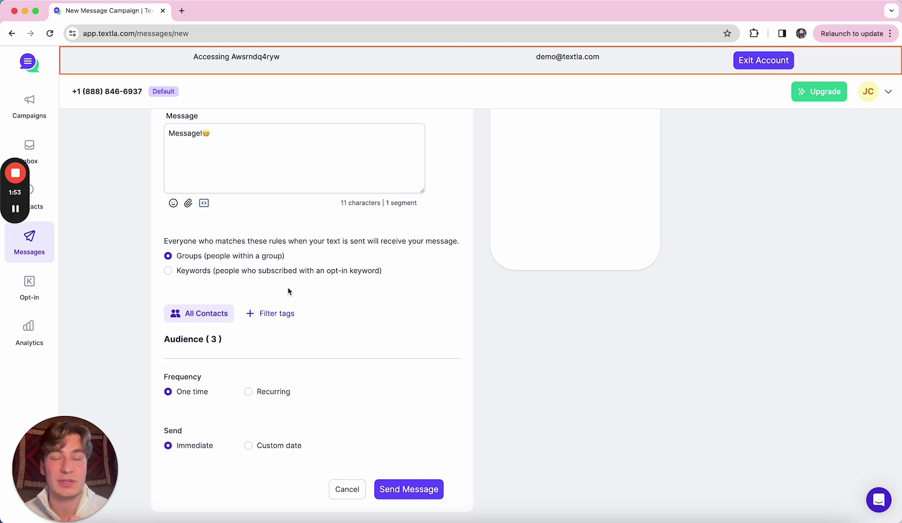
left_click(275, 314)
left_click(258, 366)
left_click(351, 296)
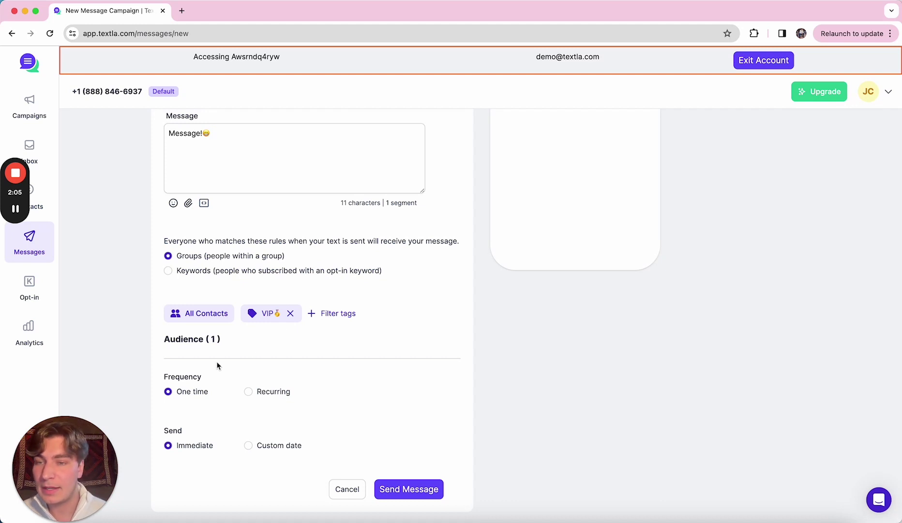
Choose Custom date under Send, keeping Mar 14, 2024 at 12:00 pm CDT
scroll(213, 377, "down", 1)
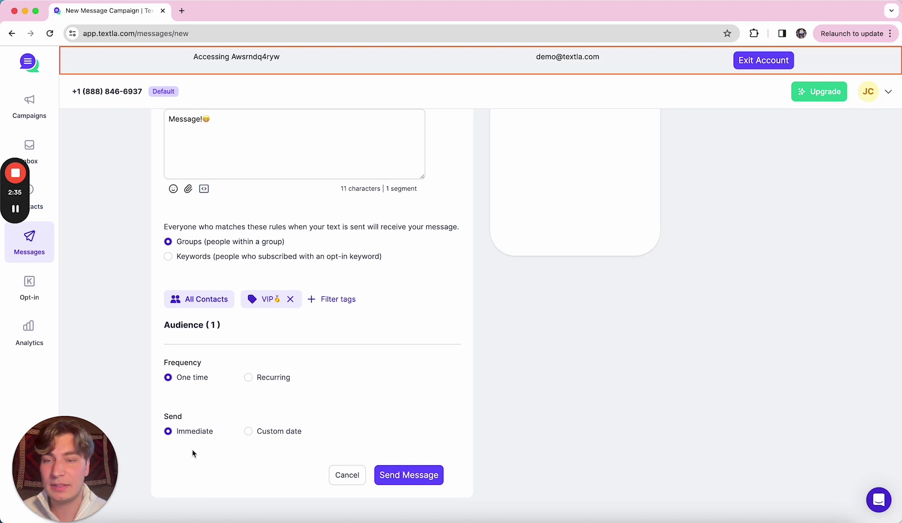
left_click(272, 432)
scroll(356, 436, "down", 2)
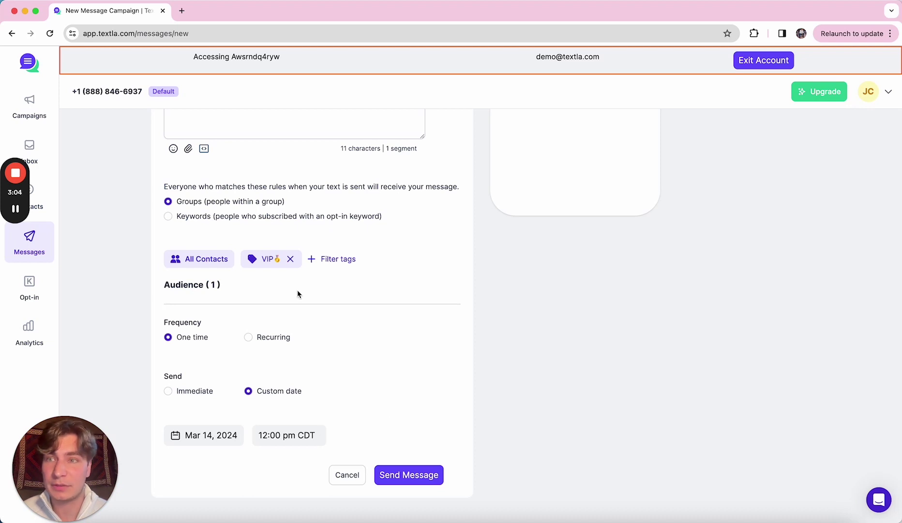
Read the contact's 'Thanks!' conversation in the Inbox, then go to Keyword Opt-ins
left_click(29, 147)
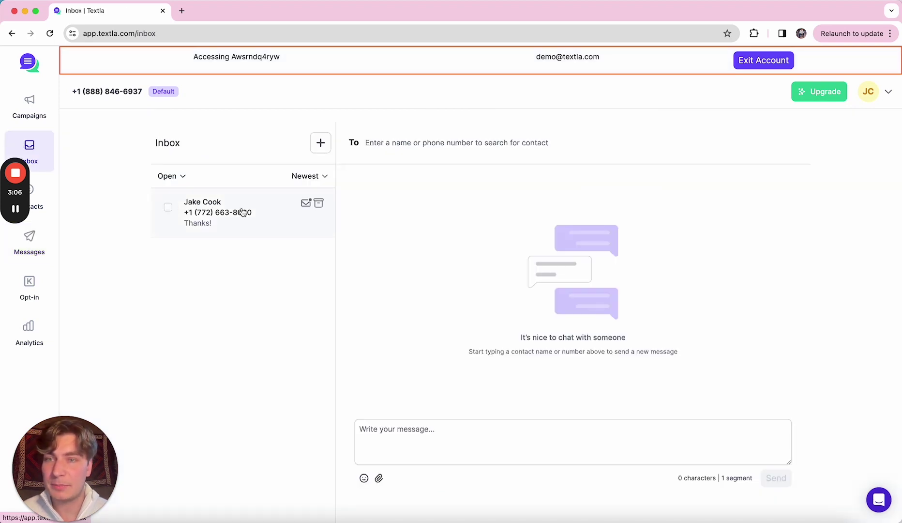
left_click(248, 207)
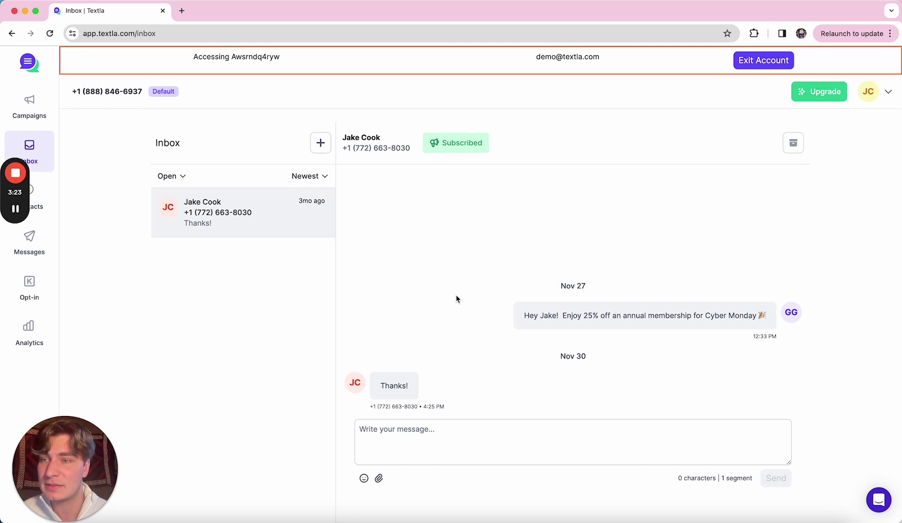
left_click(44, 288)
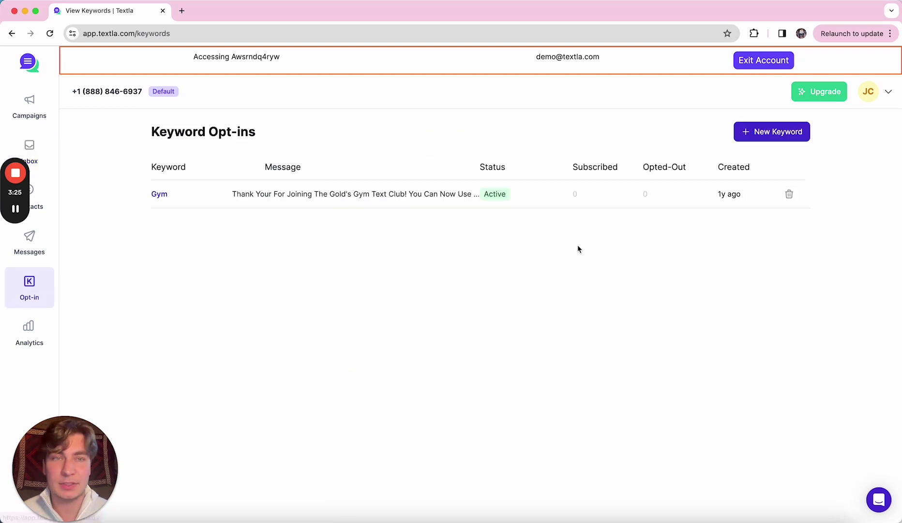
Create a new opt-in keyword 'Pizza' with the default 'Thank you for joining our list' confirmation
left_click(765, 140)
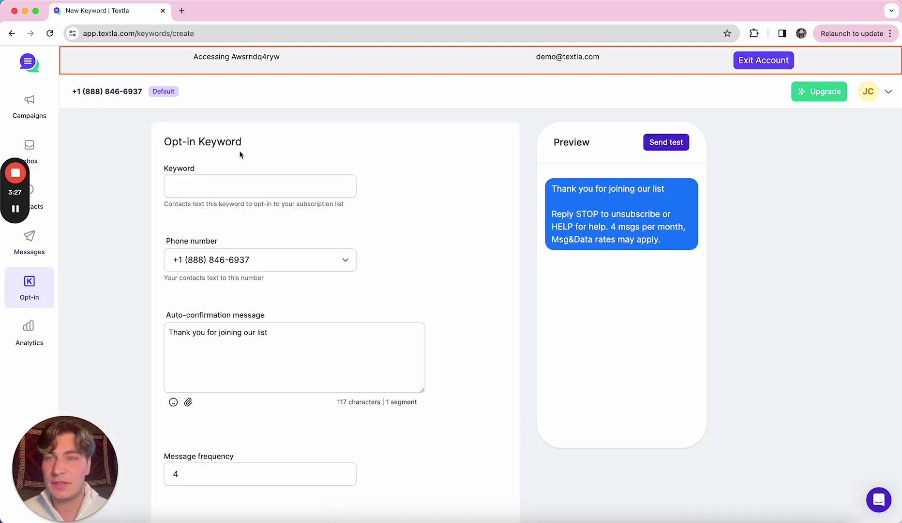
left_click(237, 188)
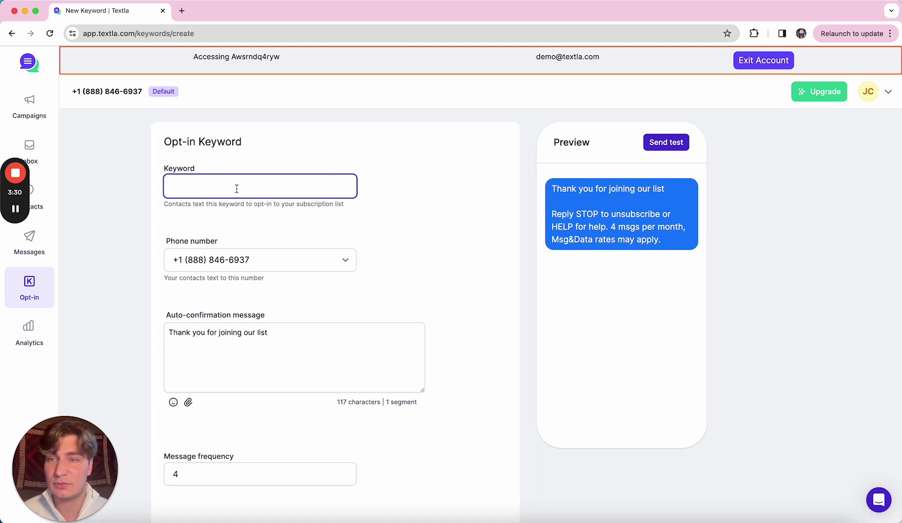
type("Piz")
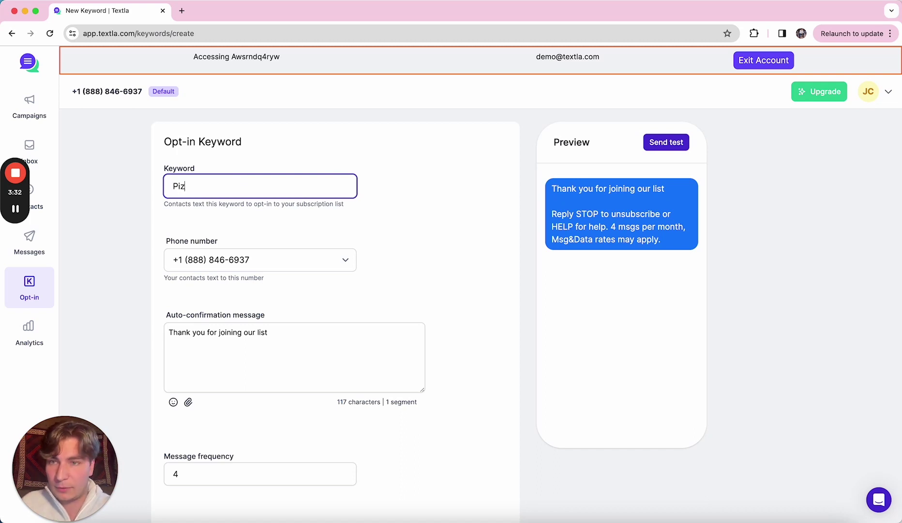
type("a")
left_click(308, 332)
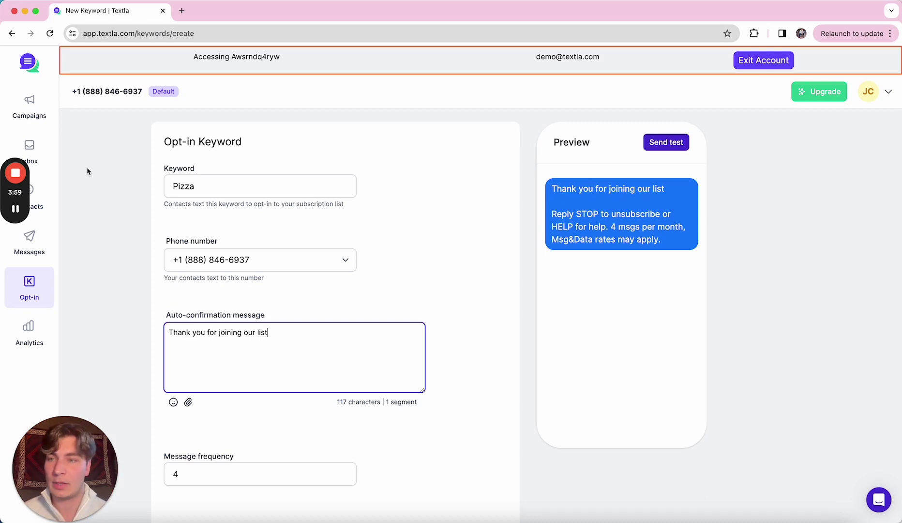
Show the Analytics overview for the last 30 days
left_click(29, 333)
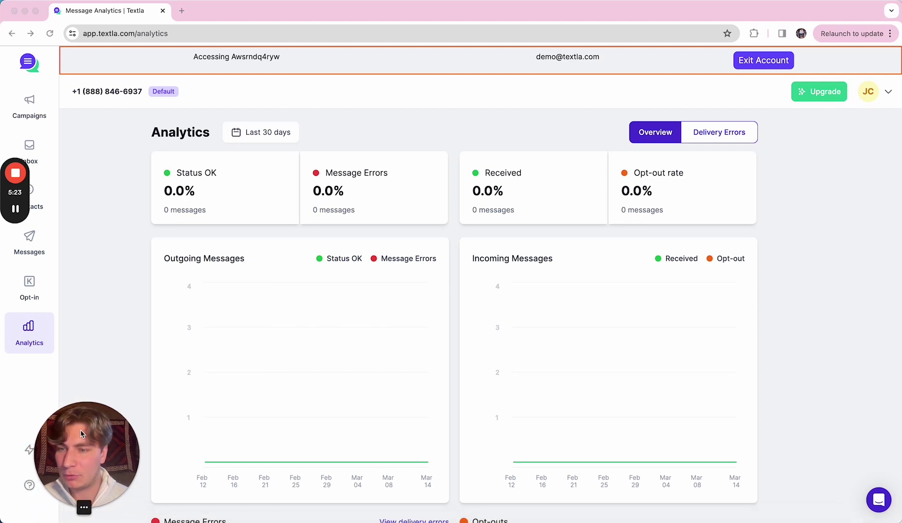
Show the Twilio integration page with the connected account
left_click(30, 450)
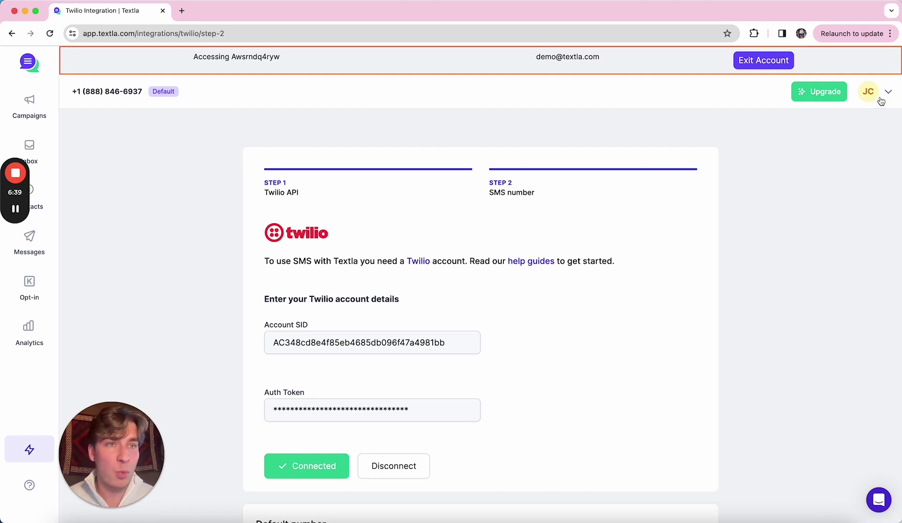
Show the Billing page with the Free, Starter, Pro and Ultimate plans
left_click(824, 93)
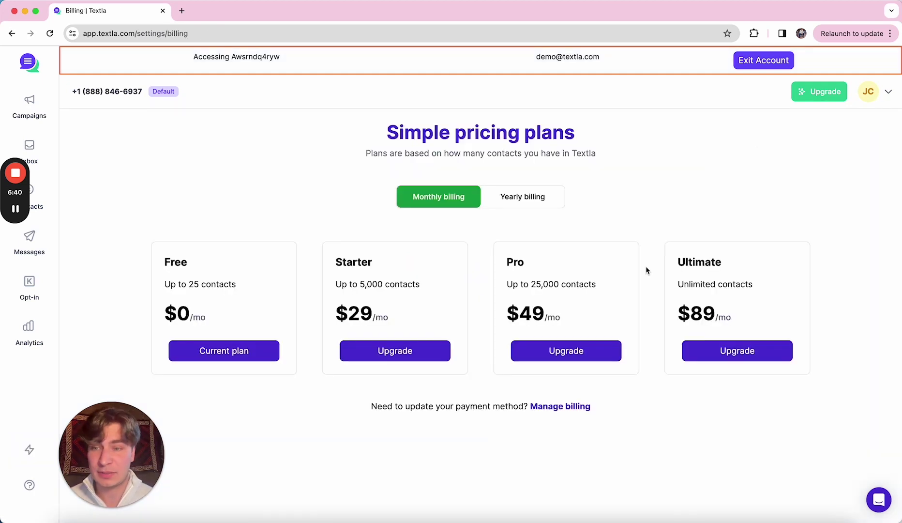